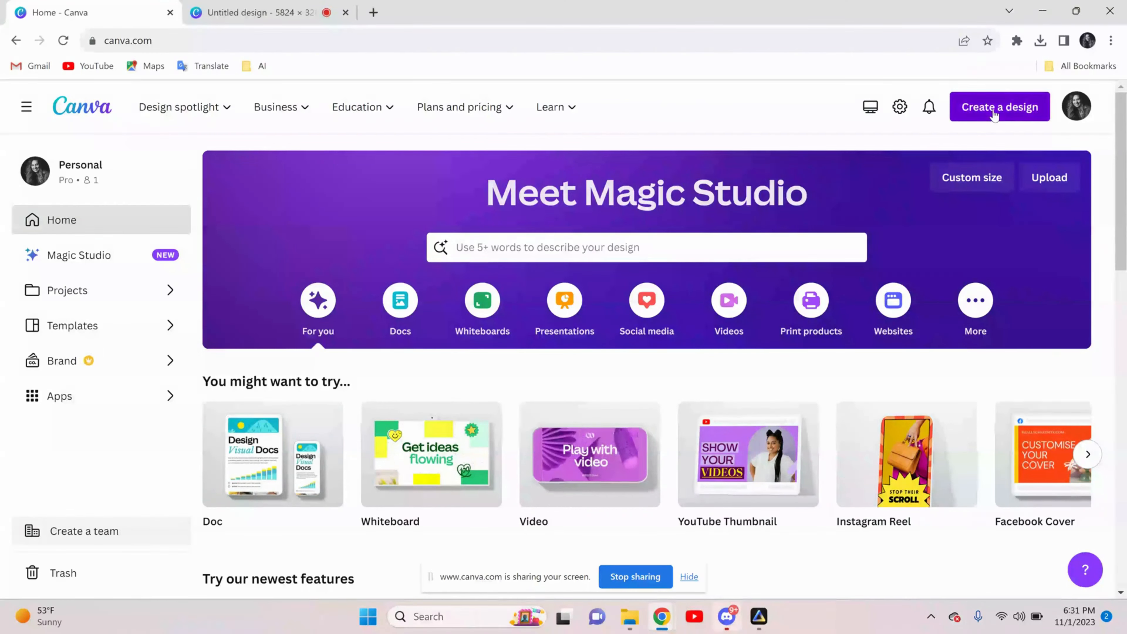
Import the Happy Pastel Halloween Town image and use it in a new custom-size design of 5824 × 3264 px
click(994, 111)
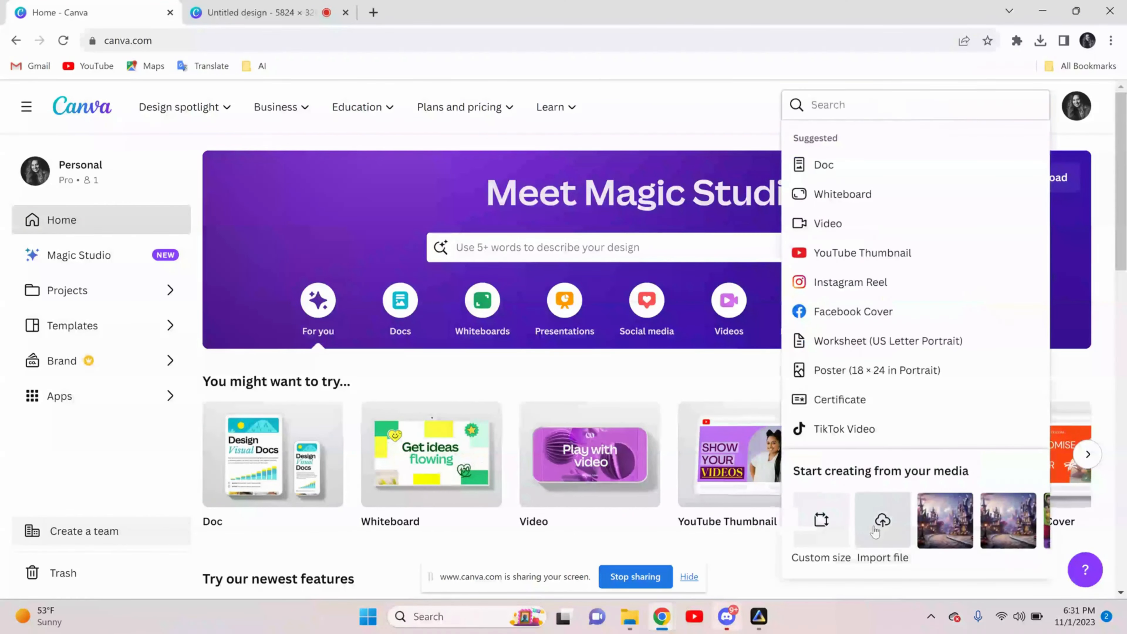
click(874, 529)
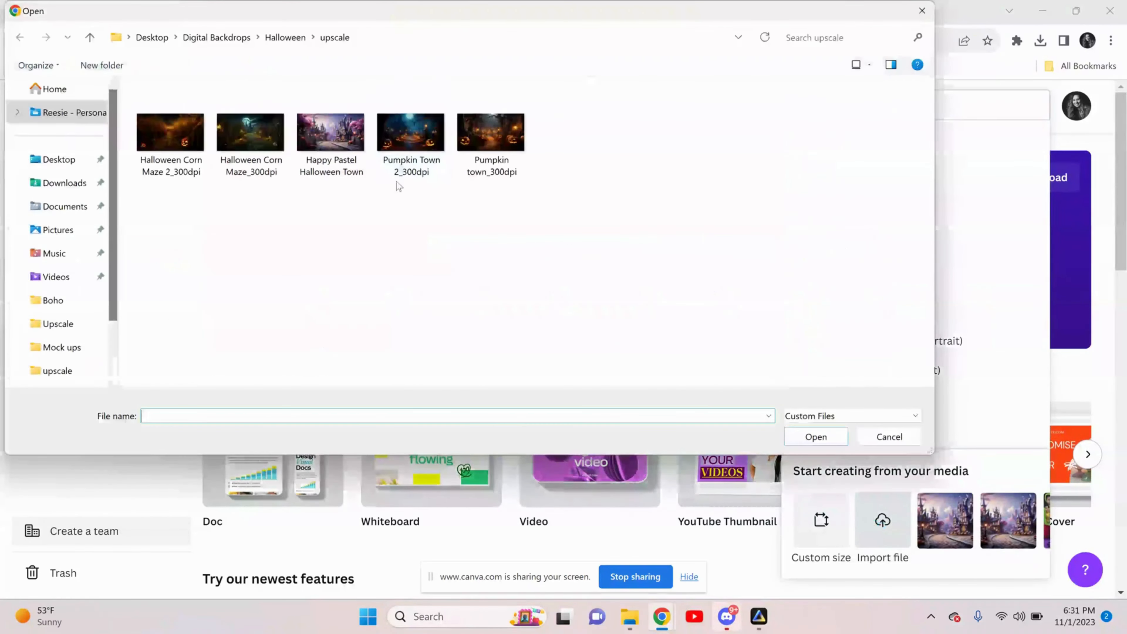
double_click(331, 133)
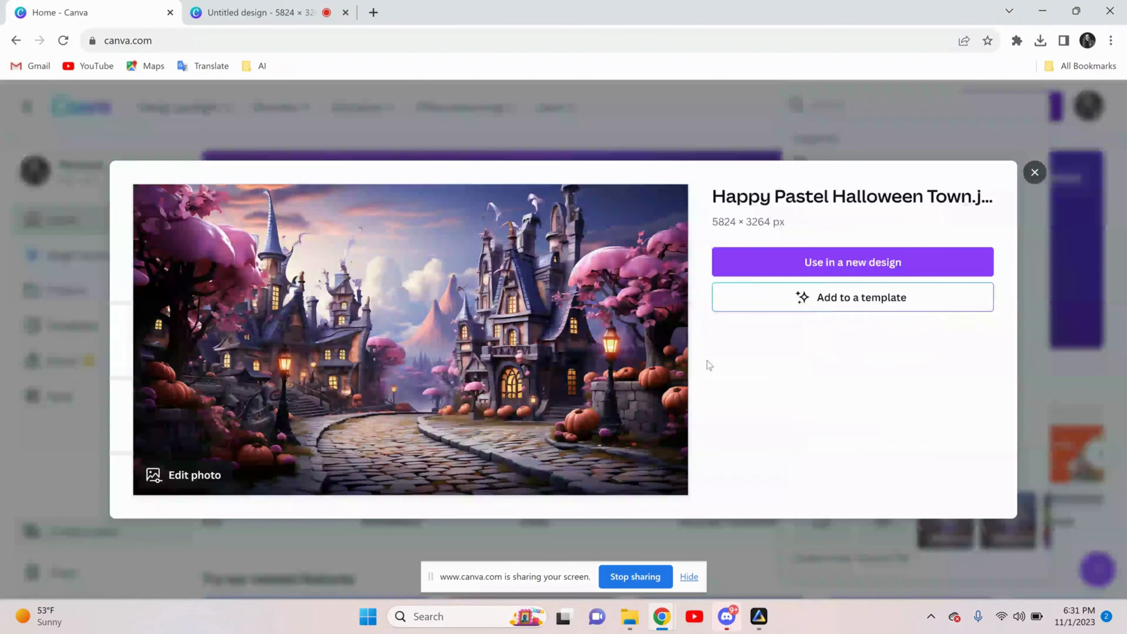
click(868, 273)
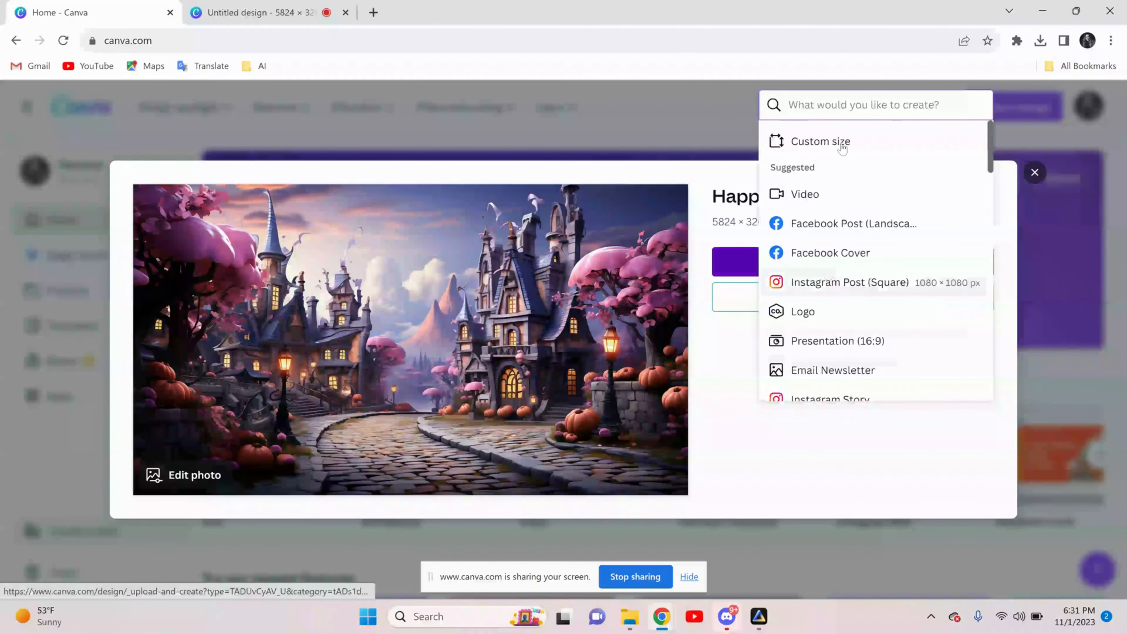
click(829, 141)
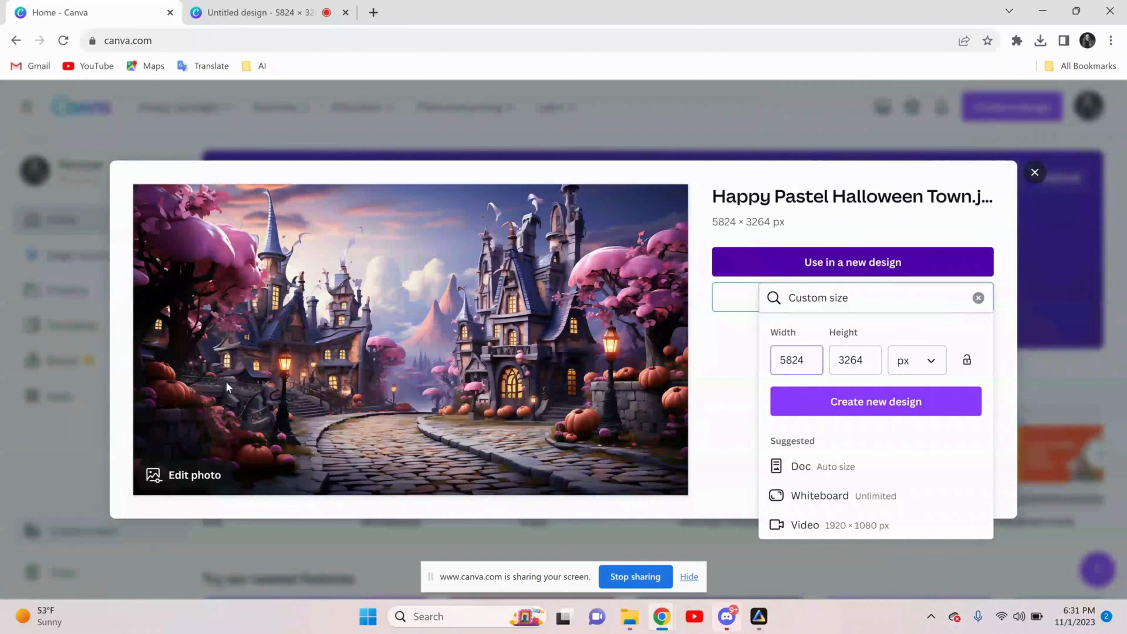
click(867, 409)
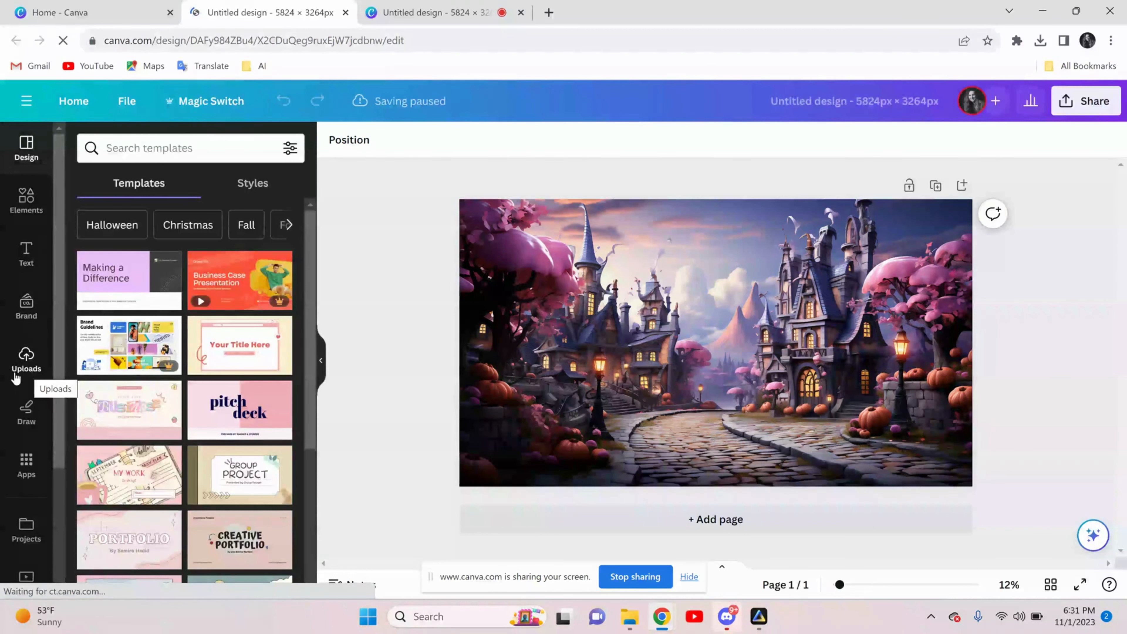
Add the uploaded photo of the two costumed children to the page and remove its background
click(26, 371)
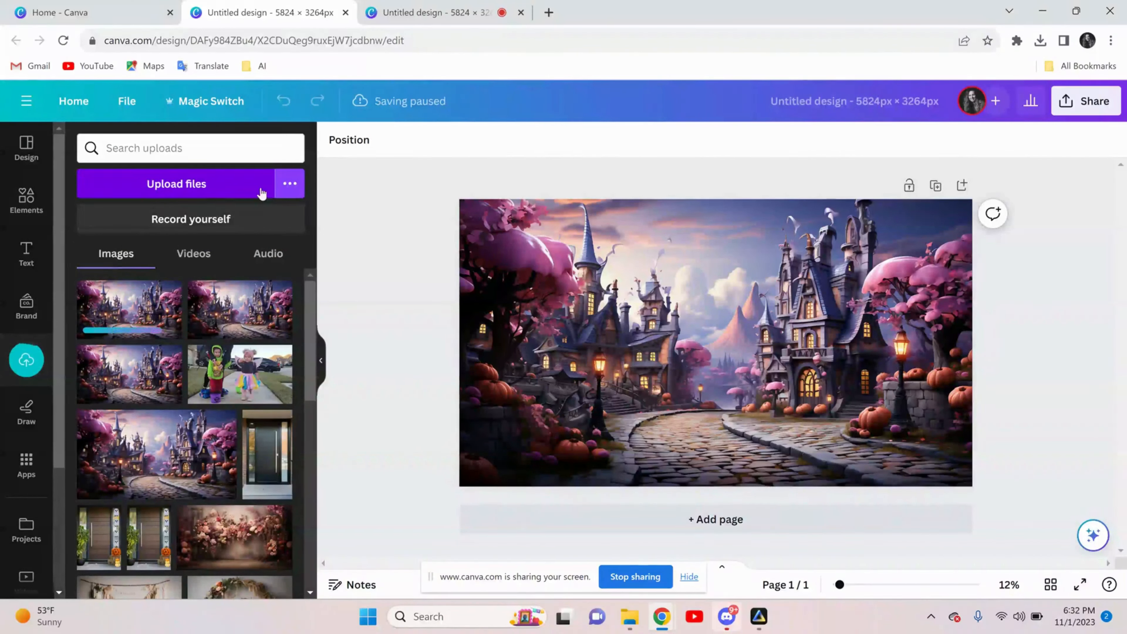
click(245, 382)
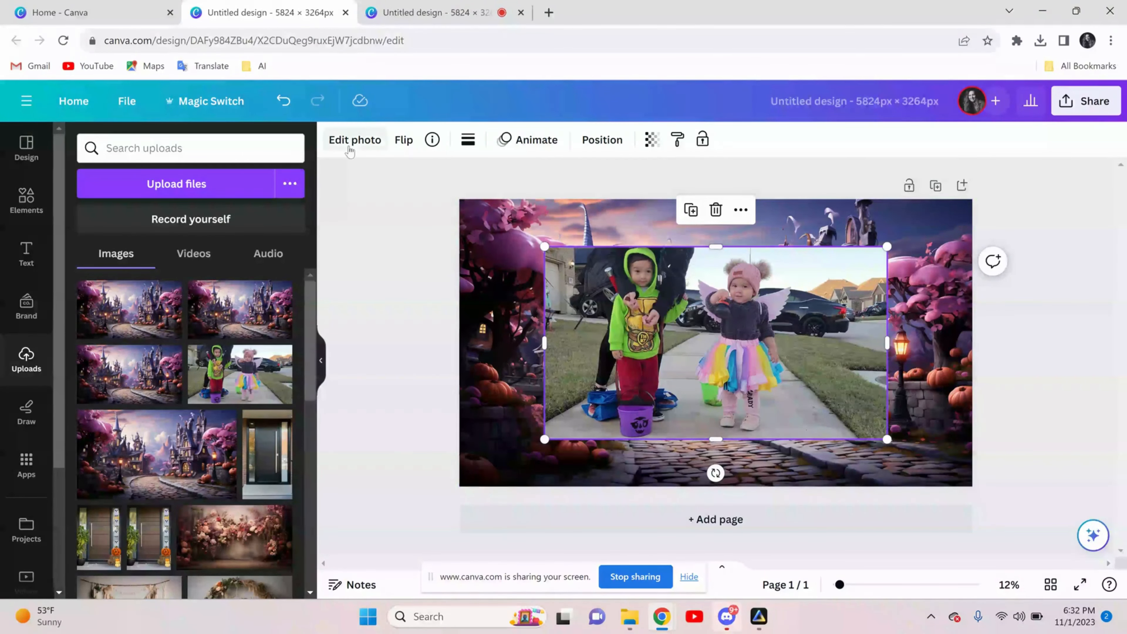
click(355, 140)
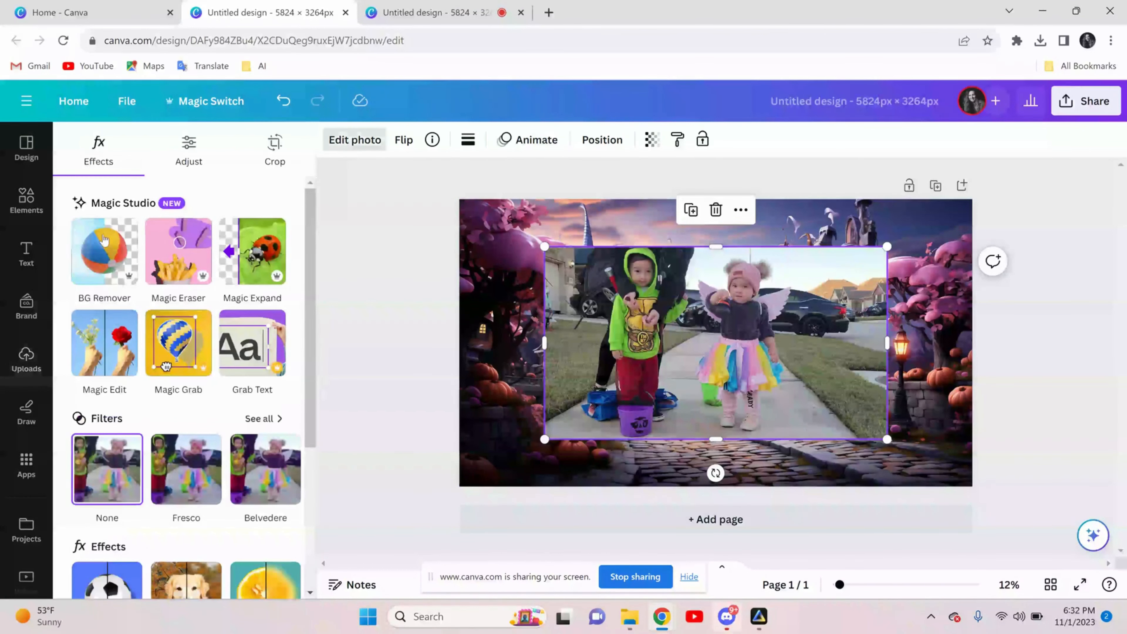
click(101, 262)
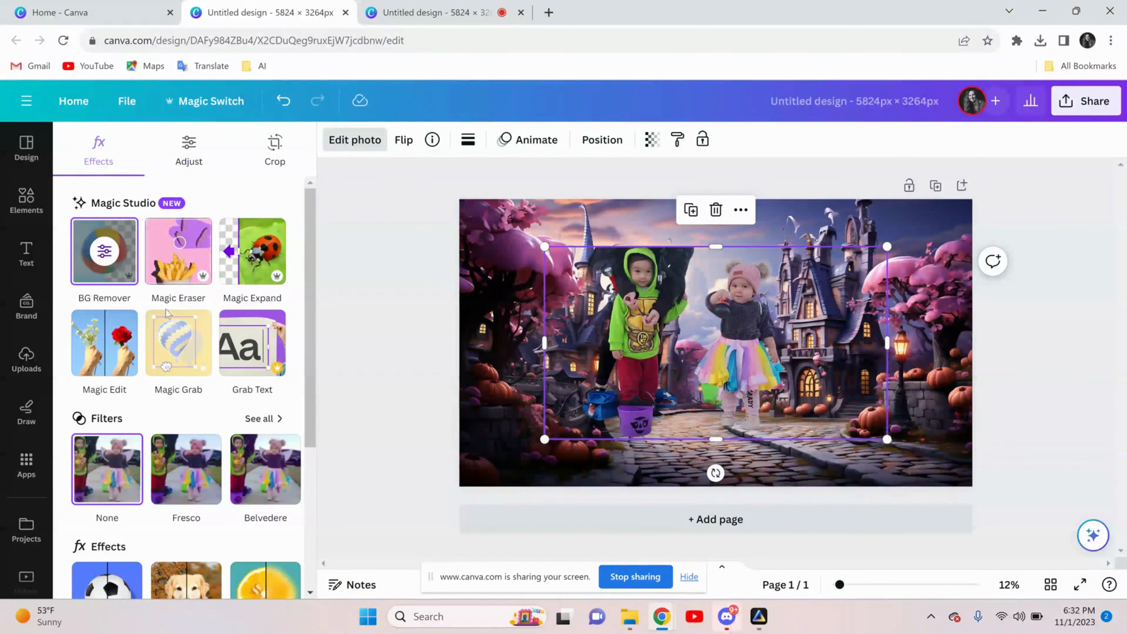
Erase the child in the green costume and the adult behind from the cutout using an enlarged Background Remover brush
click(113, 281)
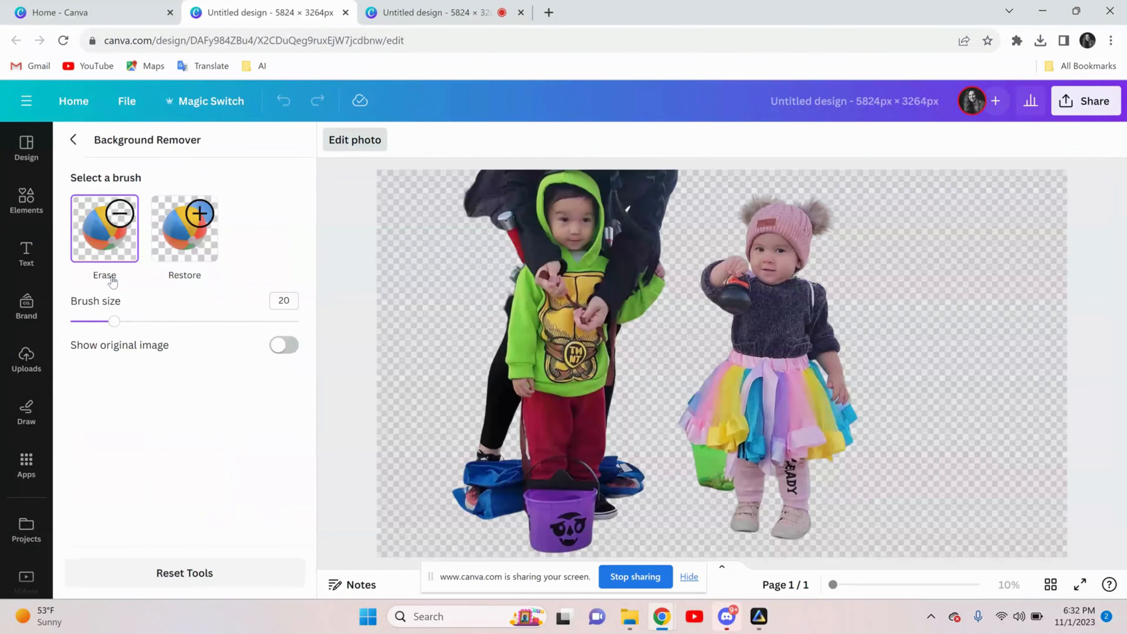
drag(115, 321, 250, 321)
mouse_move(466, 268)
mouse_down()
mouse_move(536, 232)
mouse_move(553, 176)
mouse_move(625, 185)
mouse_move(638, 222)
mouse_move(627, 435)
mouse_move(608, 490)
mouse_move(557, 519)
mouse_move(501, 517)
mouse_move(560, 234)
mouse_move(580, 461)
mouse_move(563, 378)
mouse_up()
Erase the outer part of the green bucket beside the girl's legs with brush size 15
drag(250, 320, 103, 324)
scroll(697, 527, up, 3)
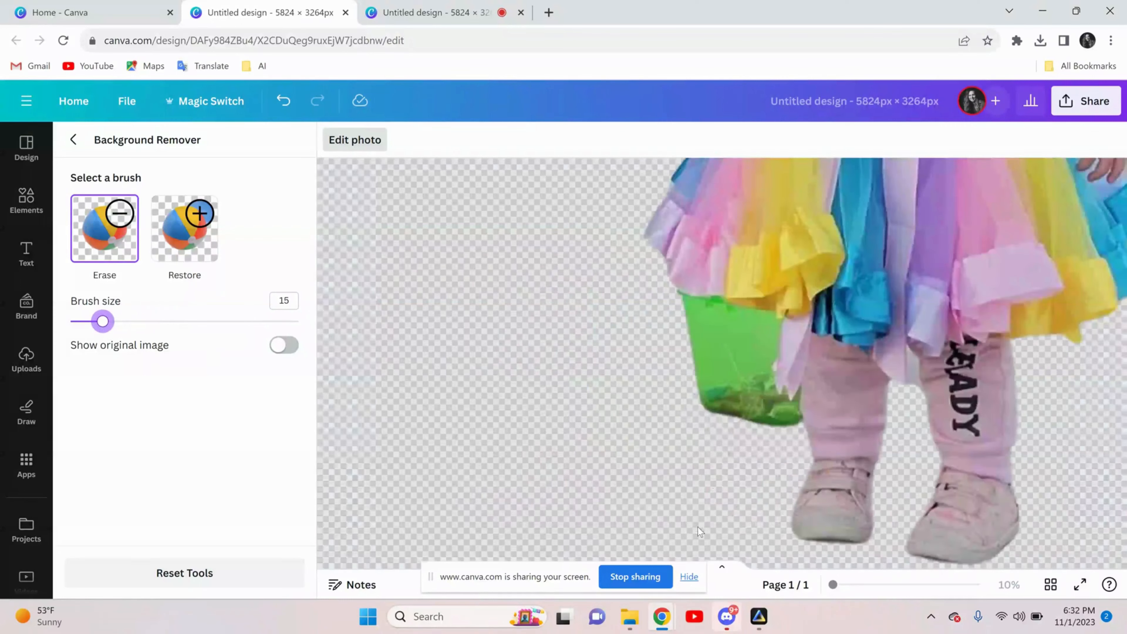
scroll(775, 424, up, 2)
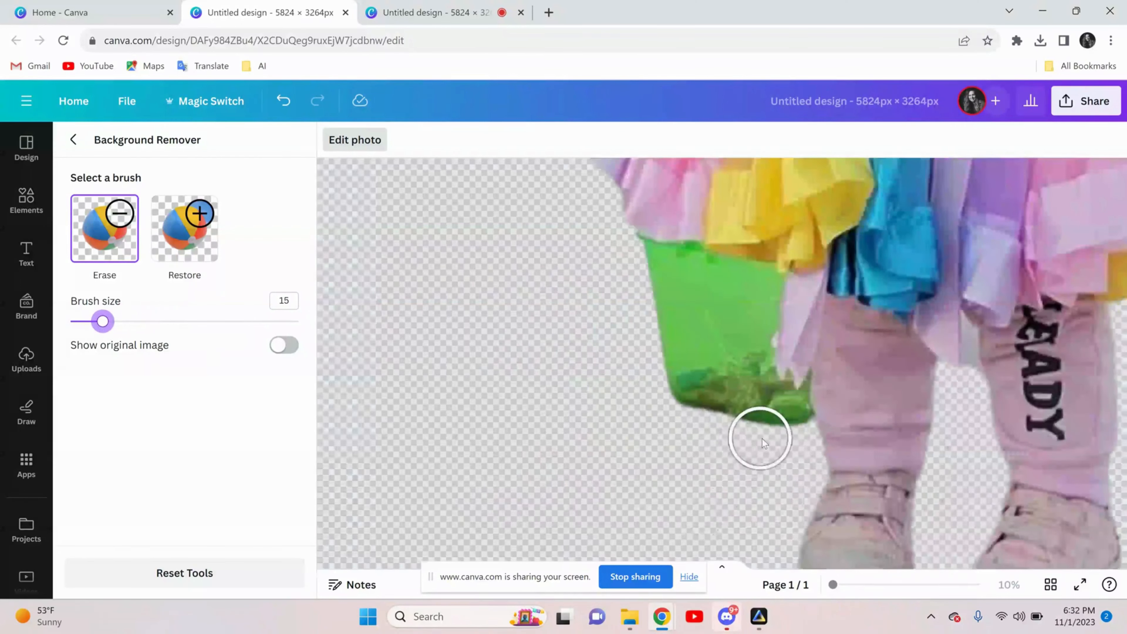
mouse_move(777, 432)
mouse_down()
mouse_move(720, 419)
mouse_move(695, 392)
mouse_move(649, 286)
mouse_up()
scroll(631, 349, up, 2)
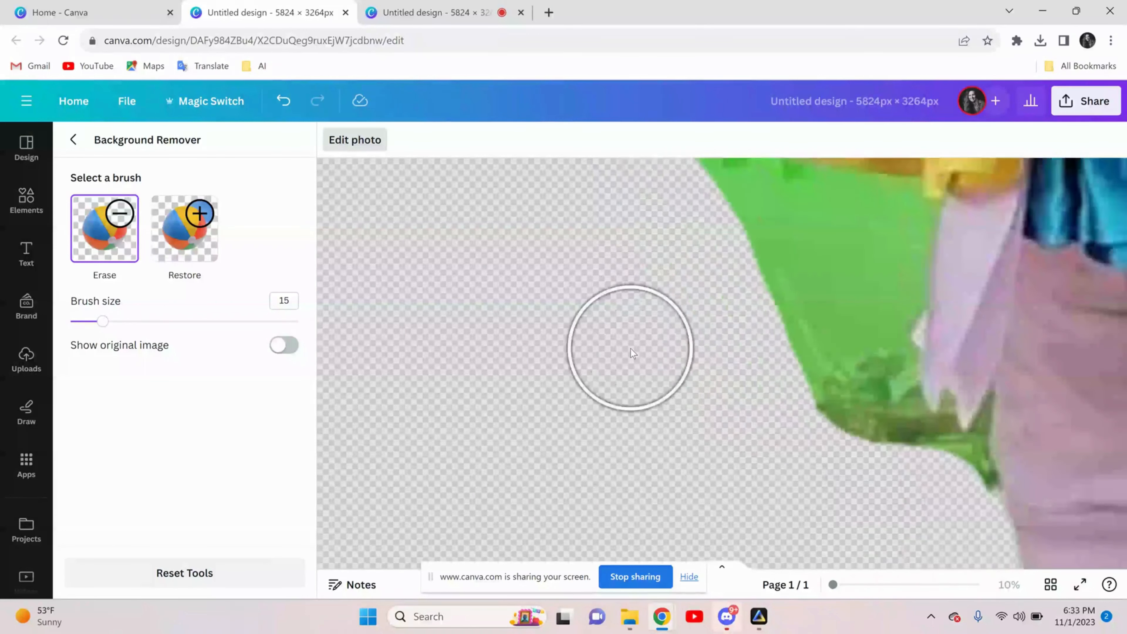
mouse_move(783, 407)
mouse_down()
mouse_move(760, 356)
mouse_move(748, 260)
mouse_move(707, 234)
mouse_move(608, 208)
mouse_move(640, 227)
mouse_move(622, 208)
mouse_move(722, 231)
mouse_move(693, 268)
mouse_move(724, 229)
mouse_up()
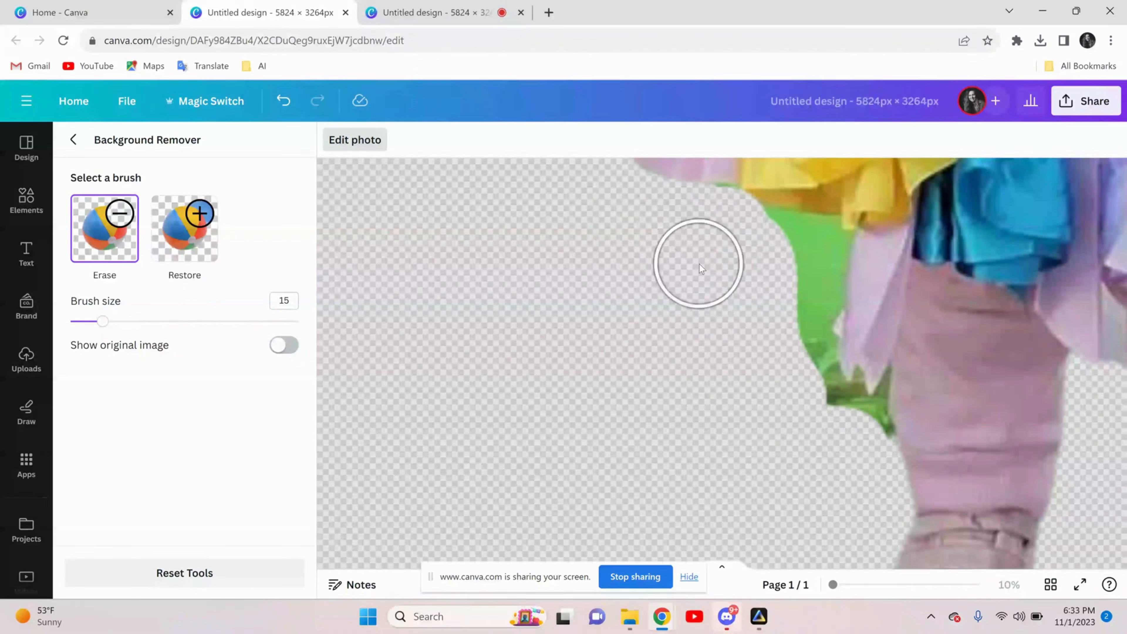
Erase more of the green bucket along the skirt's lower edge and ribbon with brush size 8
click(87, 321)
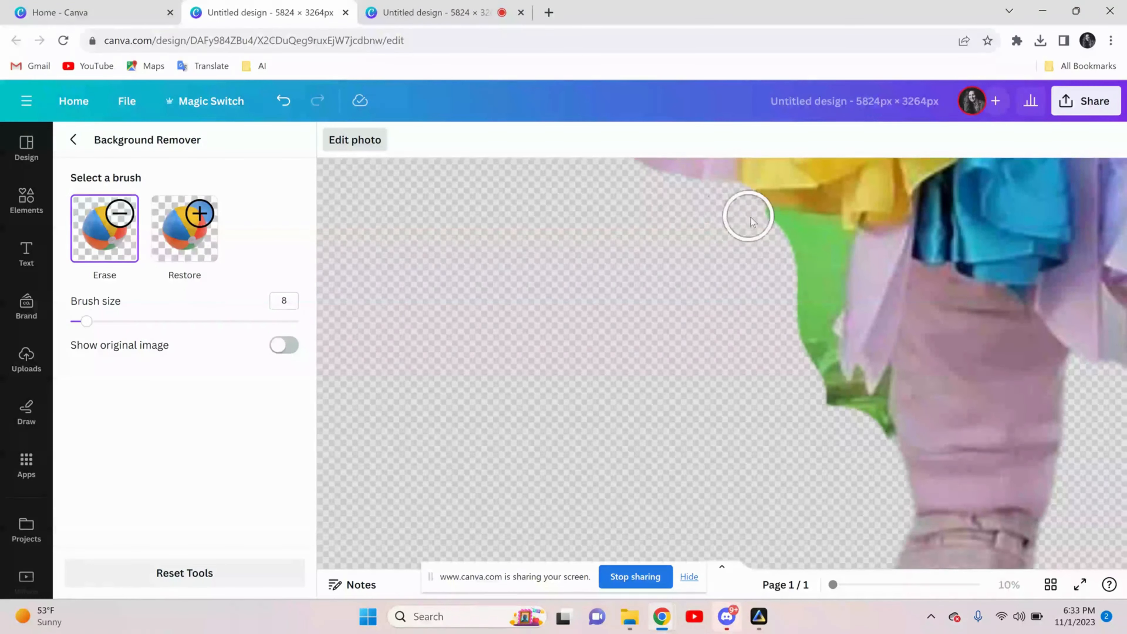
drag(828, 234, 816, 235)
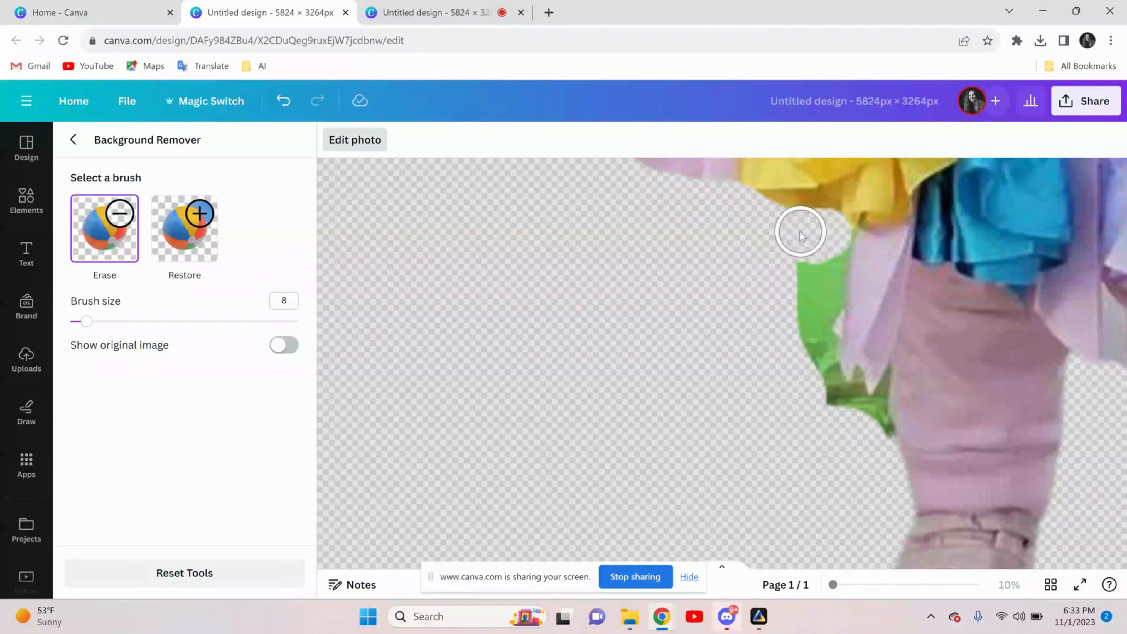
mouse_move(789, 231)
mouse_down()
mouse_move(808, 263)
mouse_move(810, 333)
mouse_up()
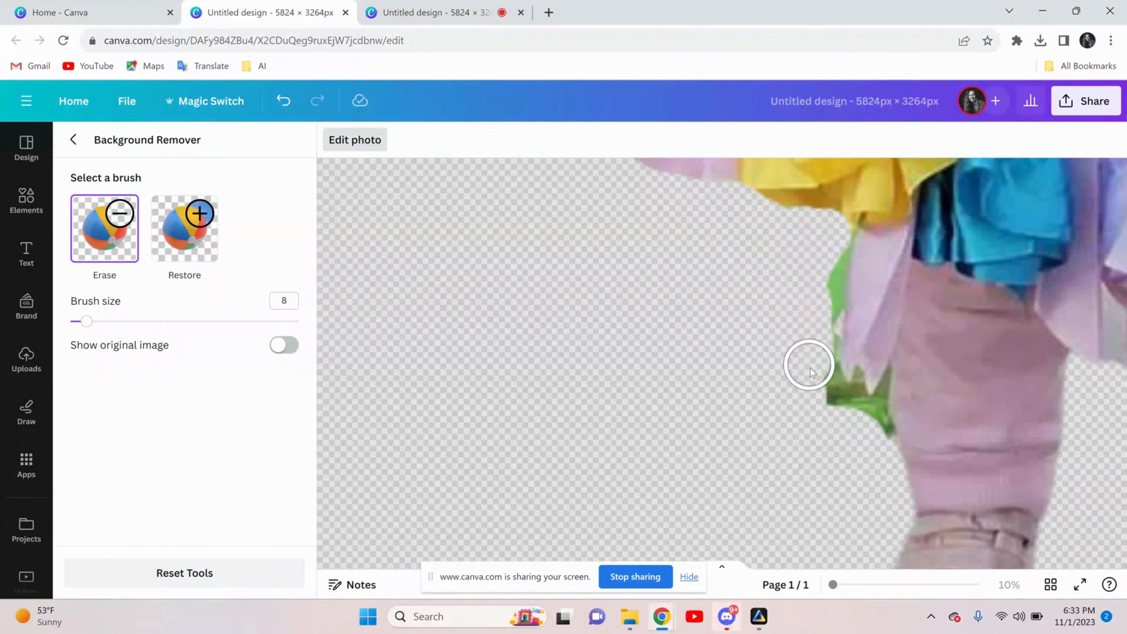
drag(816, 397, 870, 432)
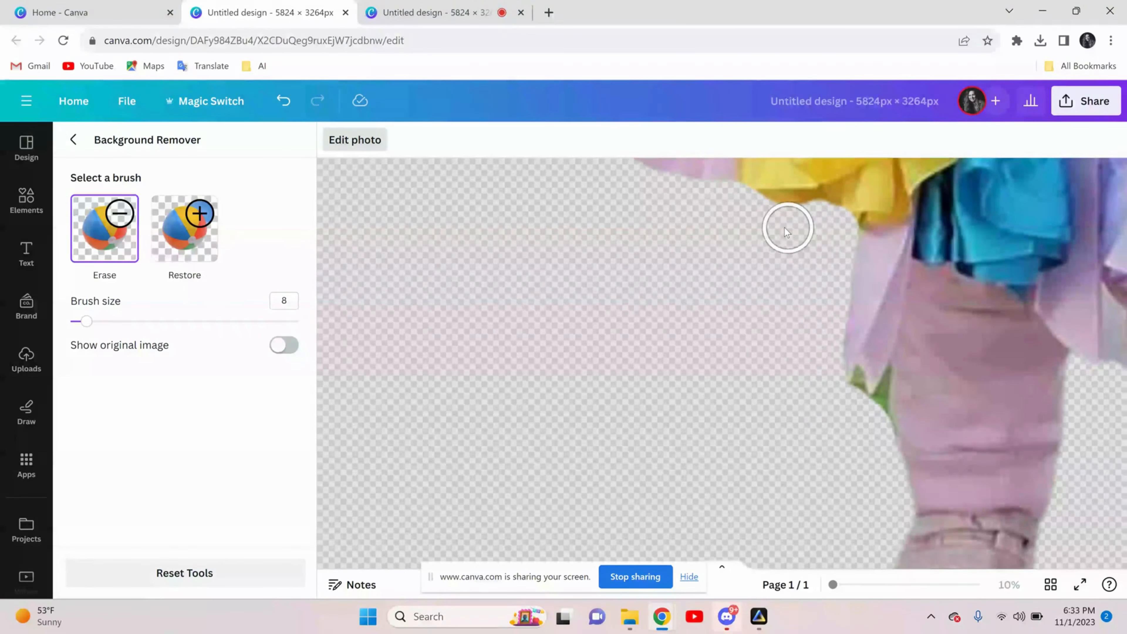
Erase the last green remnants between the ribbon tips and the leg with brush size 1, and finish background removal
scroll(846, 426, up, 3)
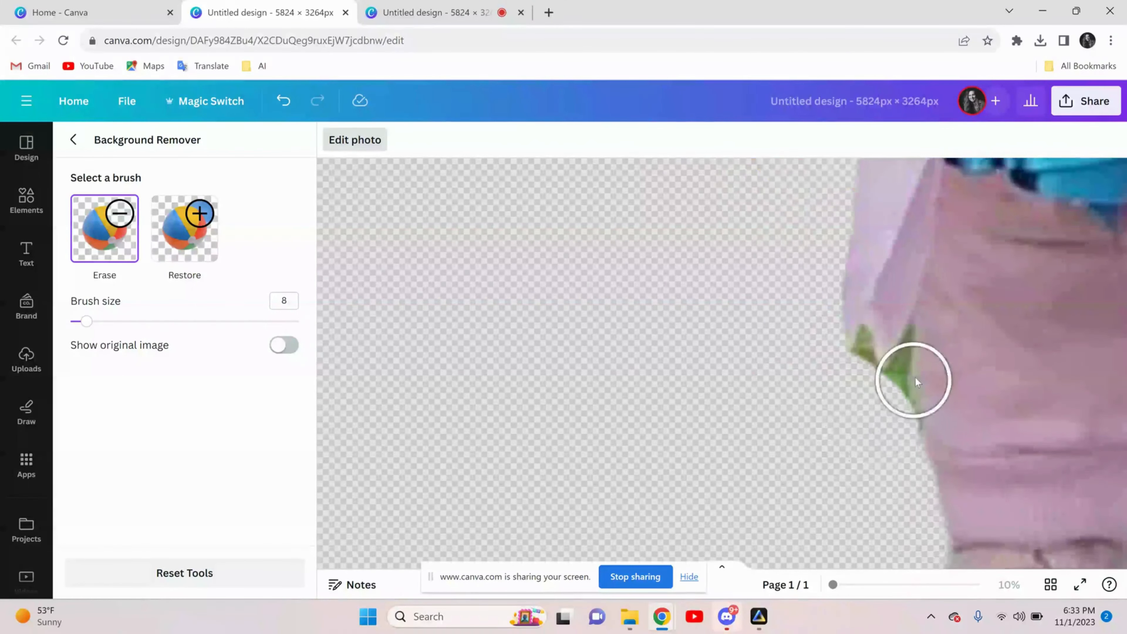
drag(87, 320, 70, 320)
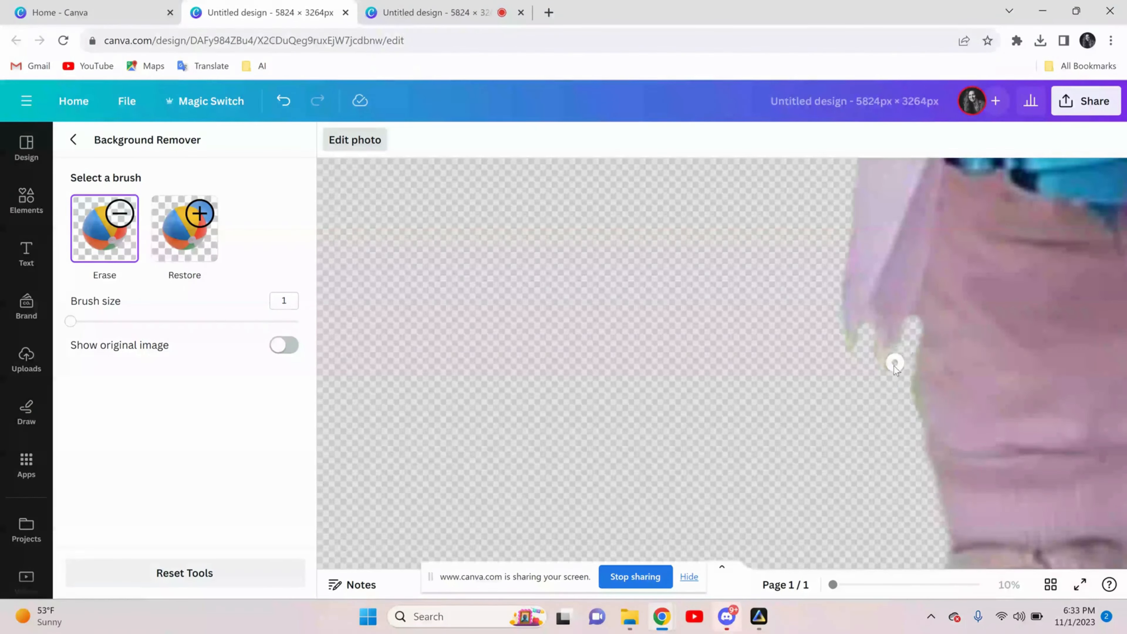
mouse_move(890, 376)
mouse_down()
mouse_move(835, 361)
mouse_move(899, 377)
mouse_up()
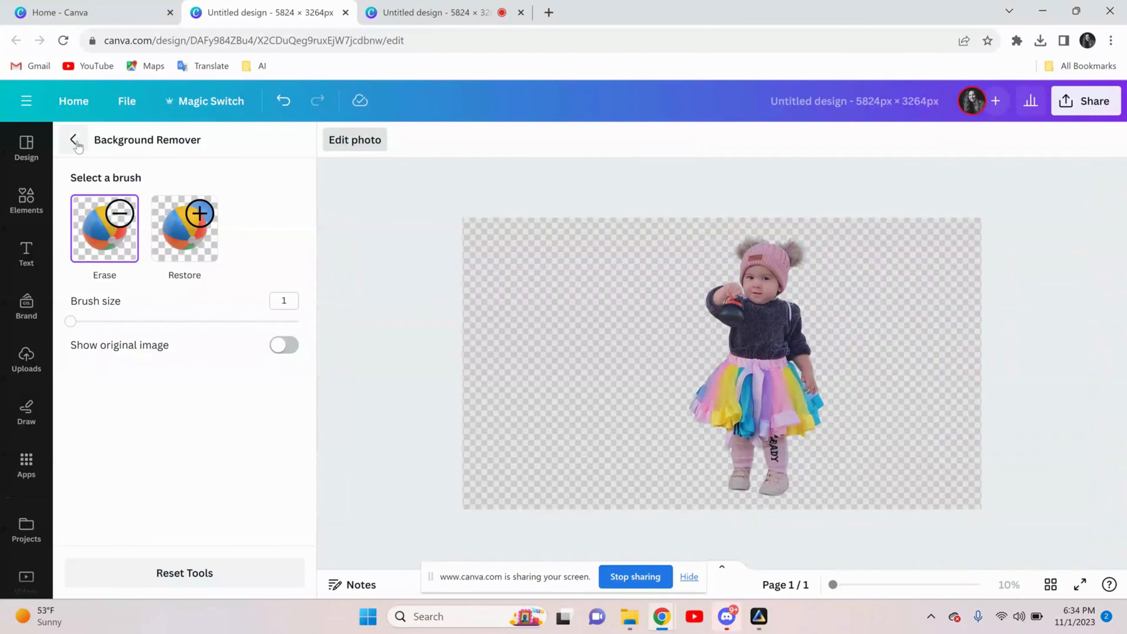
click(75, 141)
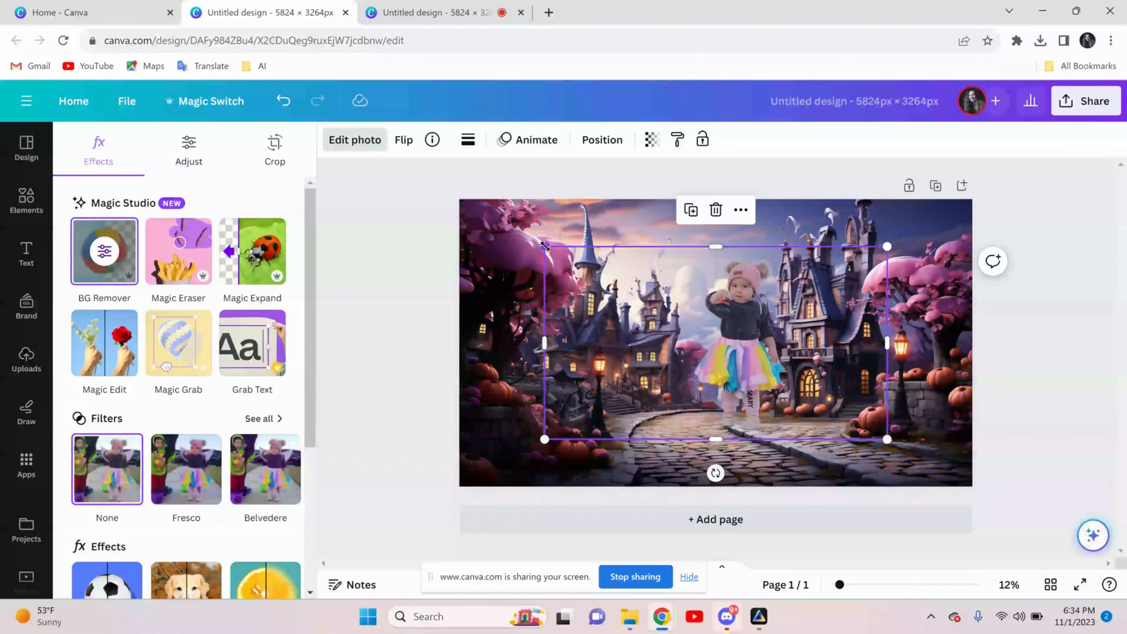
Enlarge the girl's cutout and position her standing on the cobblestone path in the middle of the backdrop
drag(545, 246, 444, 191)
drag(691, 289, 703, 330)
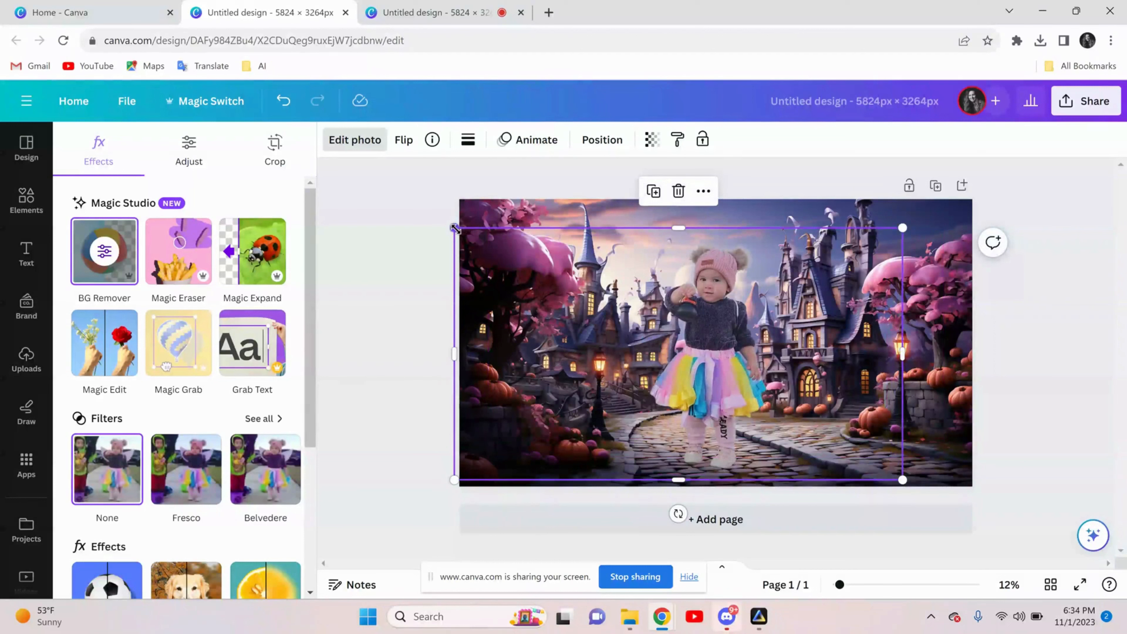
drag(456, 228, 466, 233)
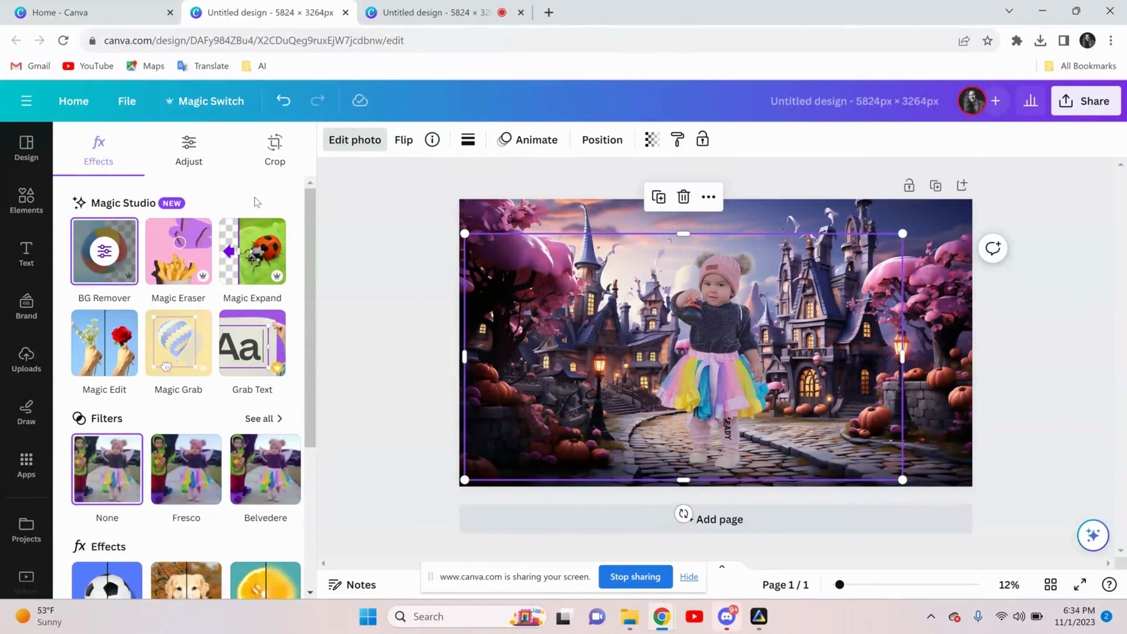
Apply Auto-adjust to the whole image of the girl's cutout
click(188, 152)
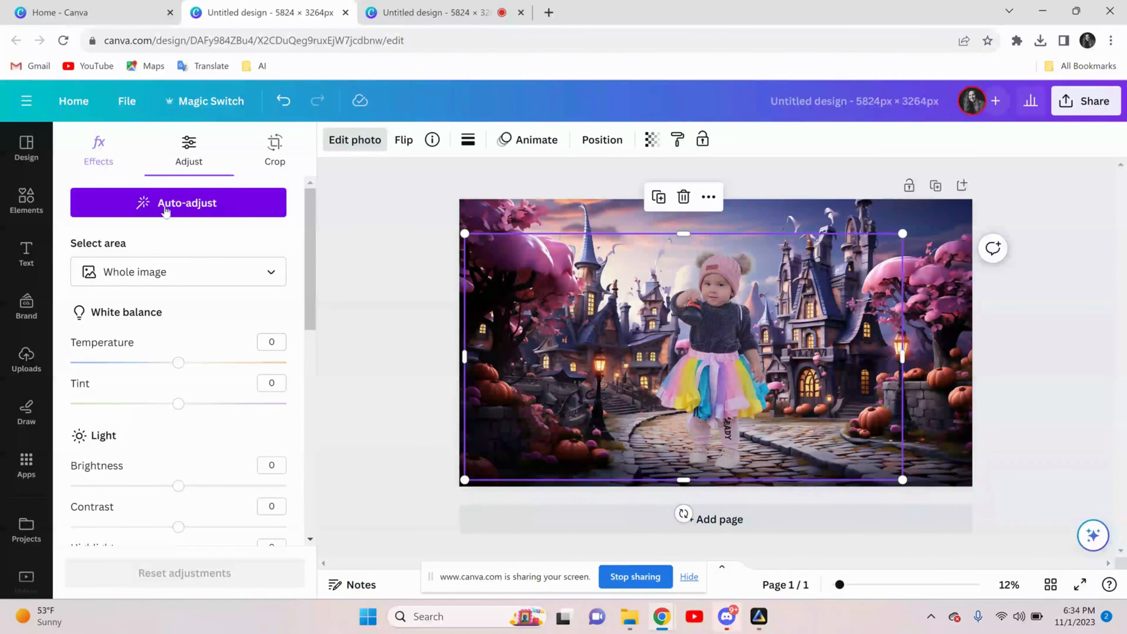
click(176, 205)
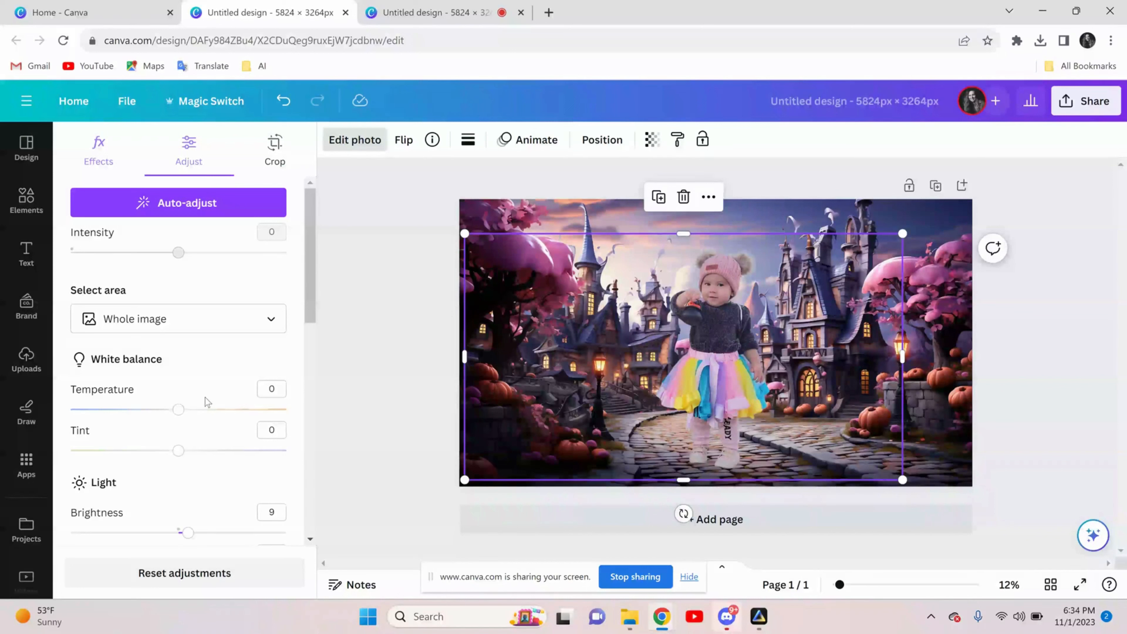
Examine the white balance, light and color adjustment values applied to the girl's cutout
scroll(202, 427, down, 6)
scroll(230, 351, up, 5)
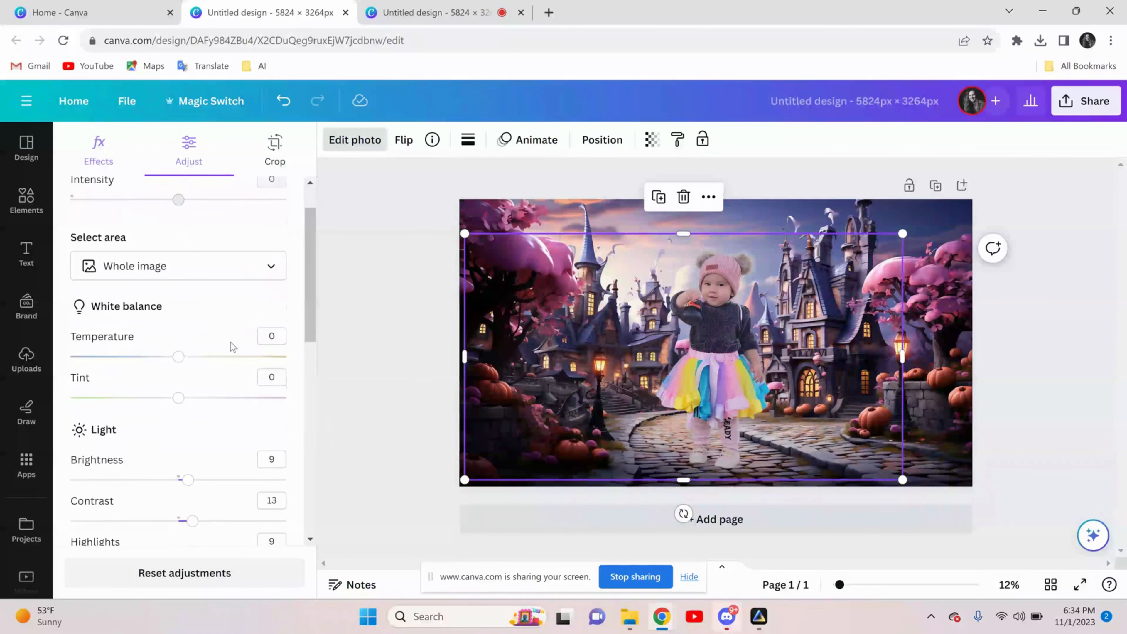
scroll(230, 346, up, 1)
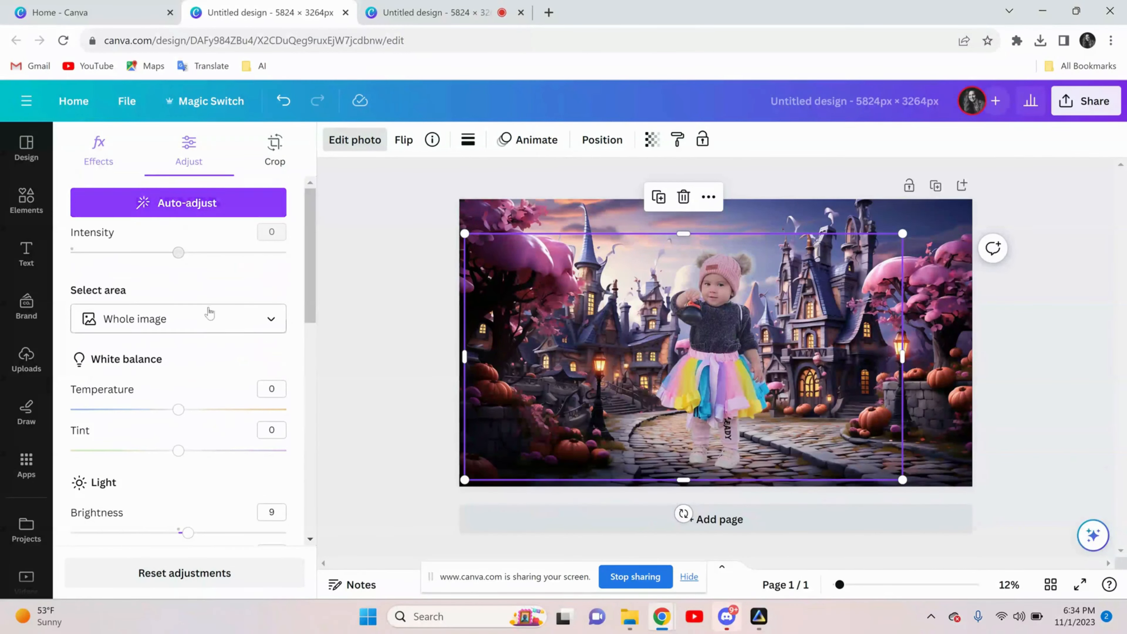
scroll(229, 383, down, 5)
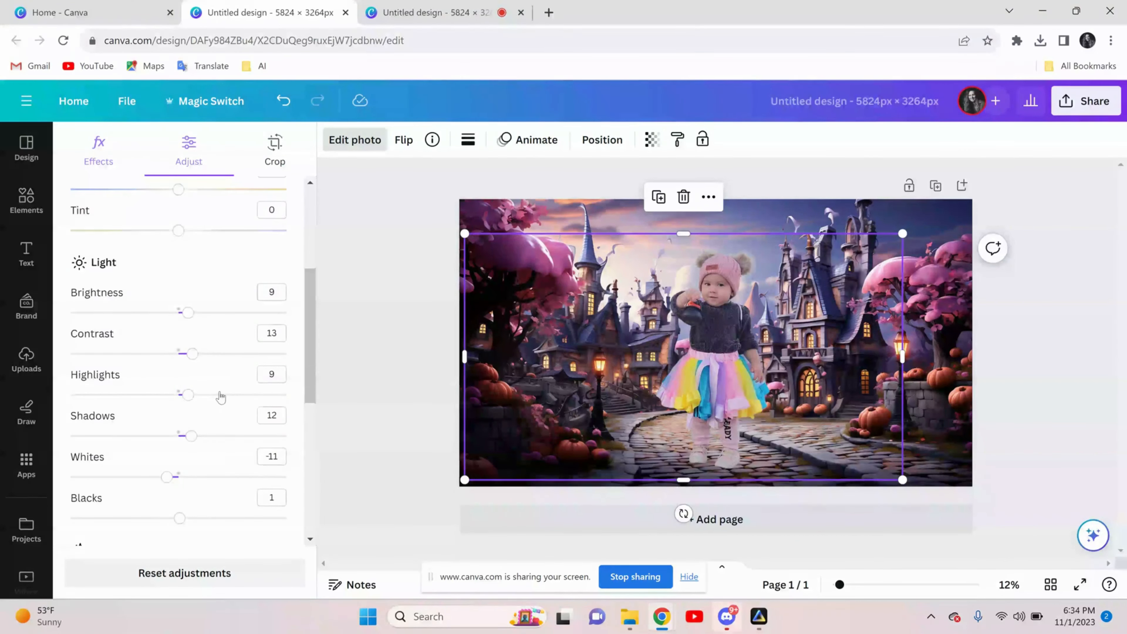
scroll(224, 408, down, 2)
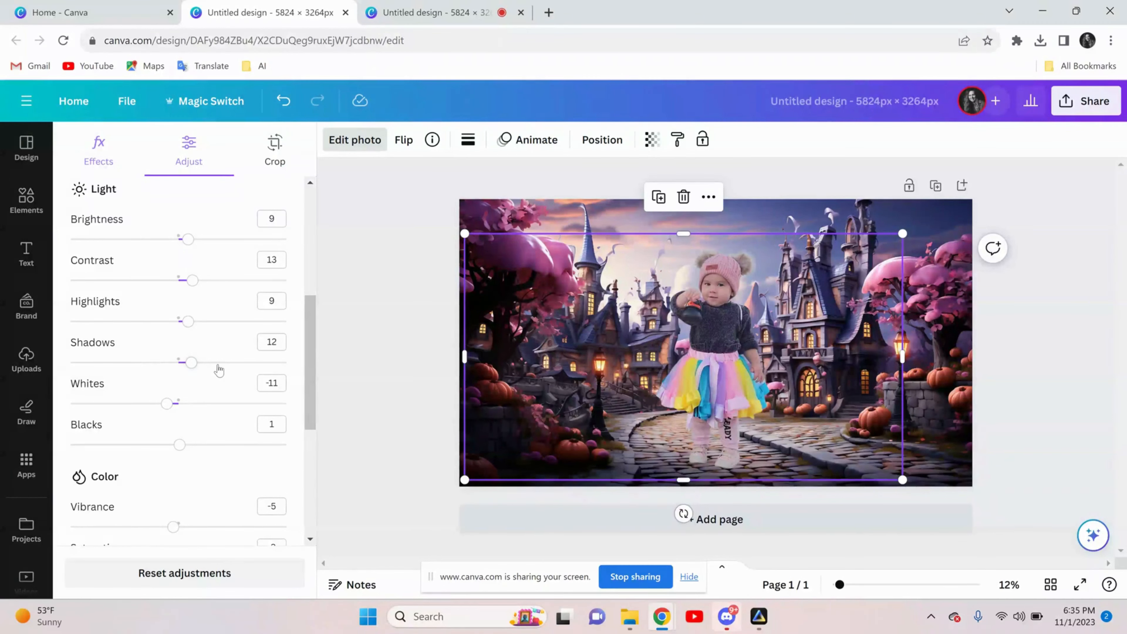
scroll(222, 383, down, 2)
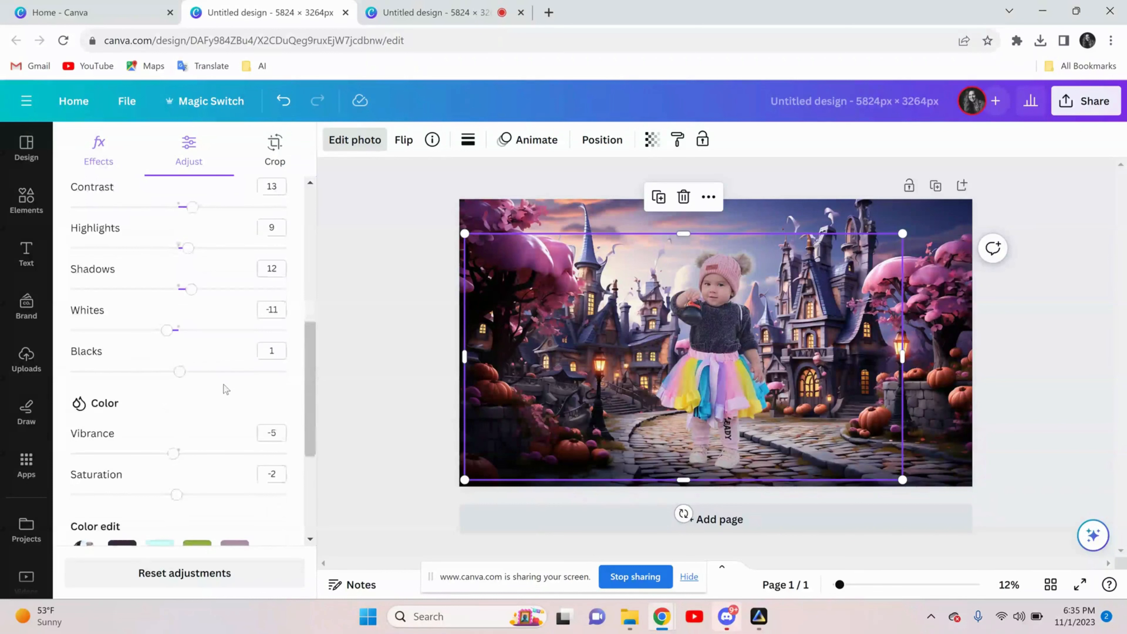
scroll(223, 384, down, 2)
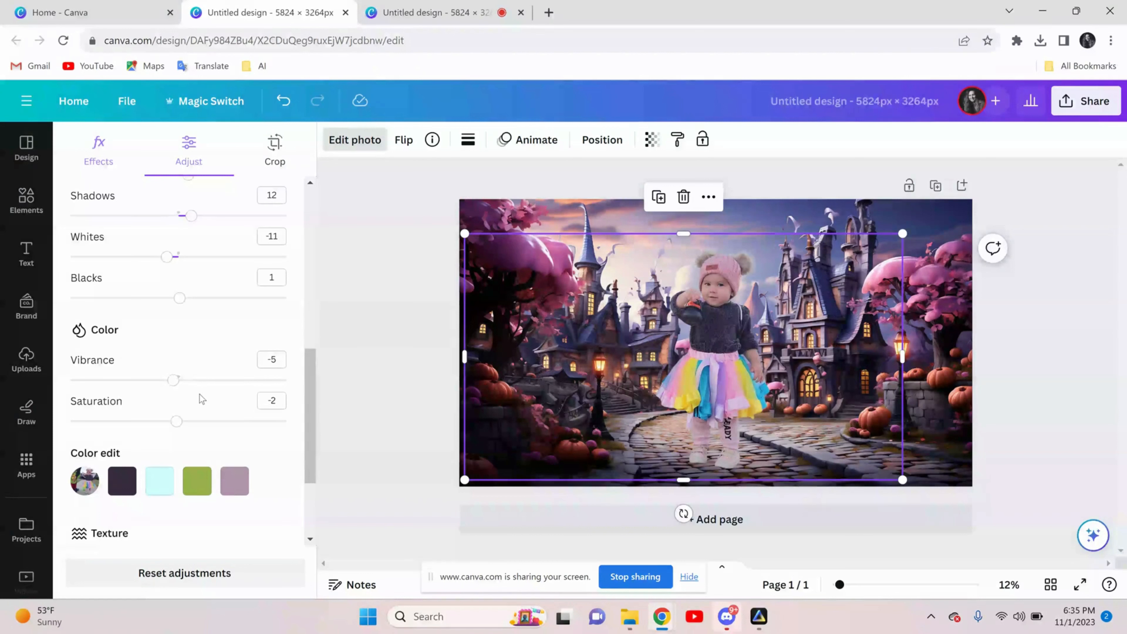
scroll(208, 395, up, 3)
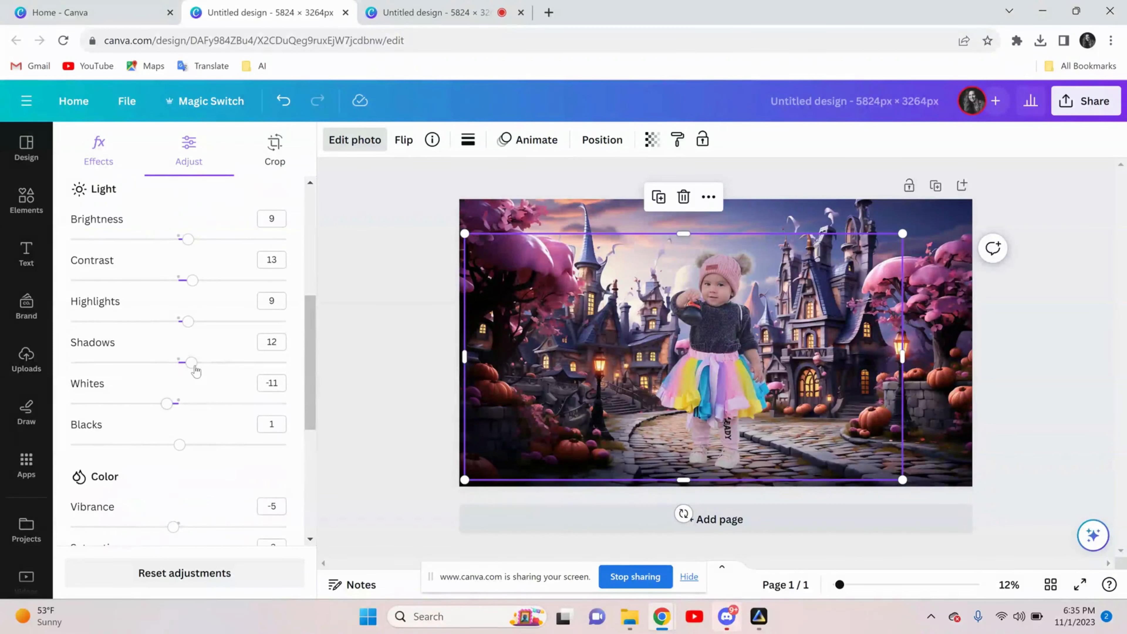
scroll(215, 379, down, 2)
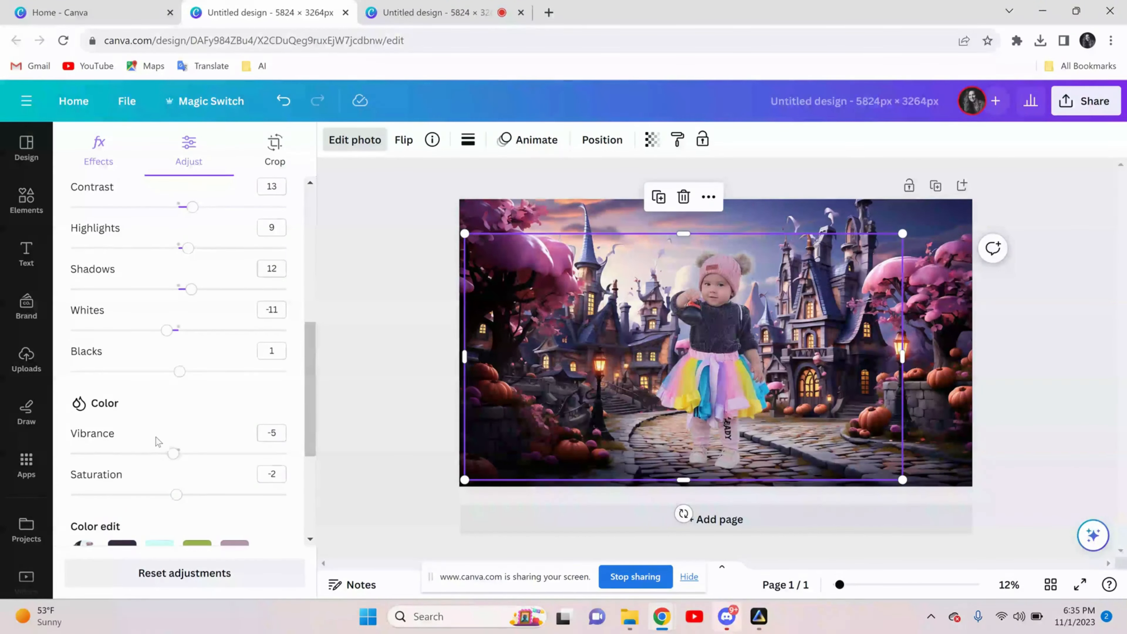
Leave the photo adjustments and deselect the girl's cutout on the backdrop
scroll(157, 444, up, 5)
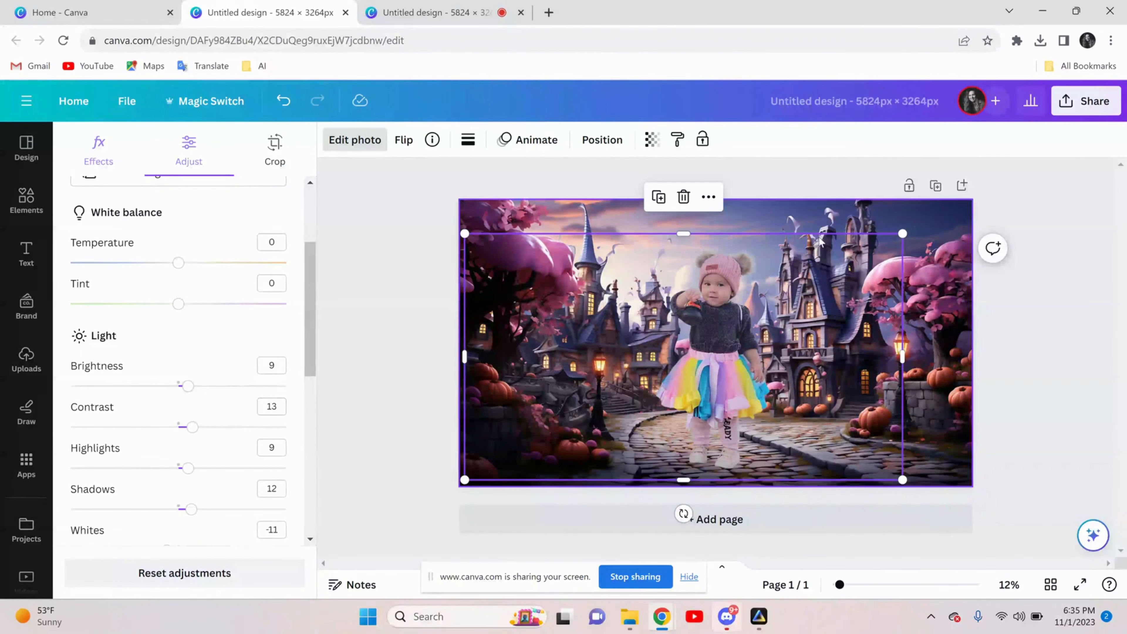
click(1091, 366)
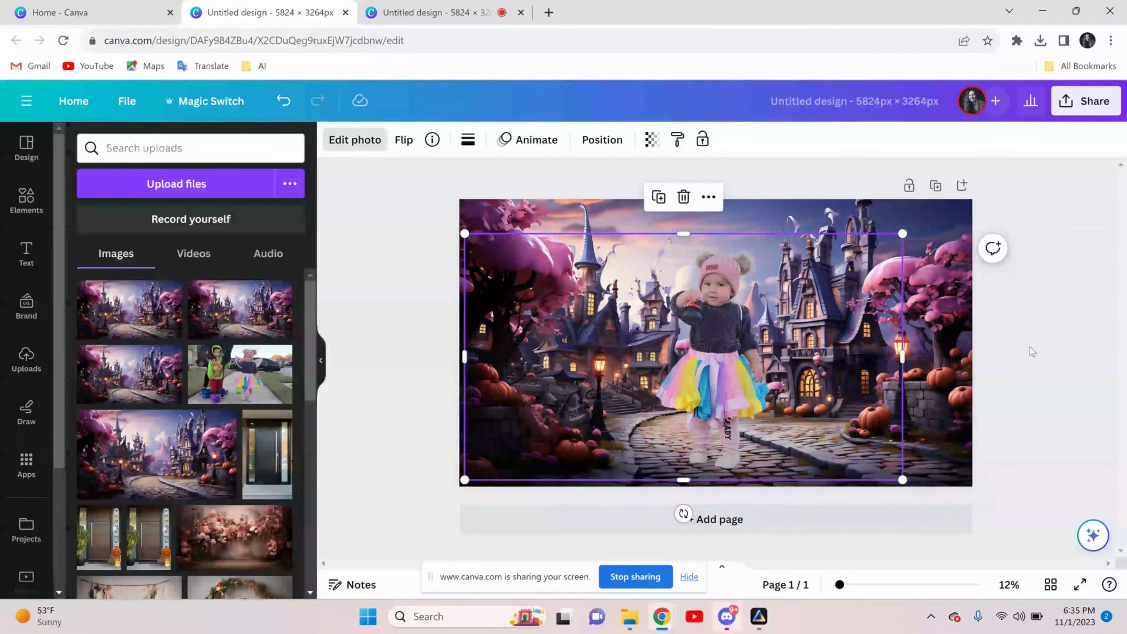
click(1001, 323)
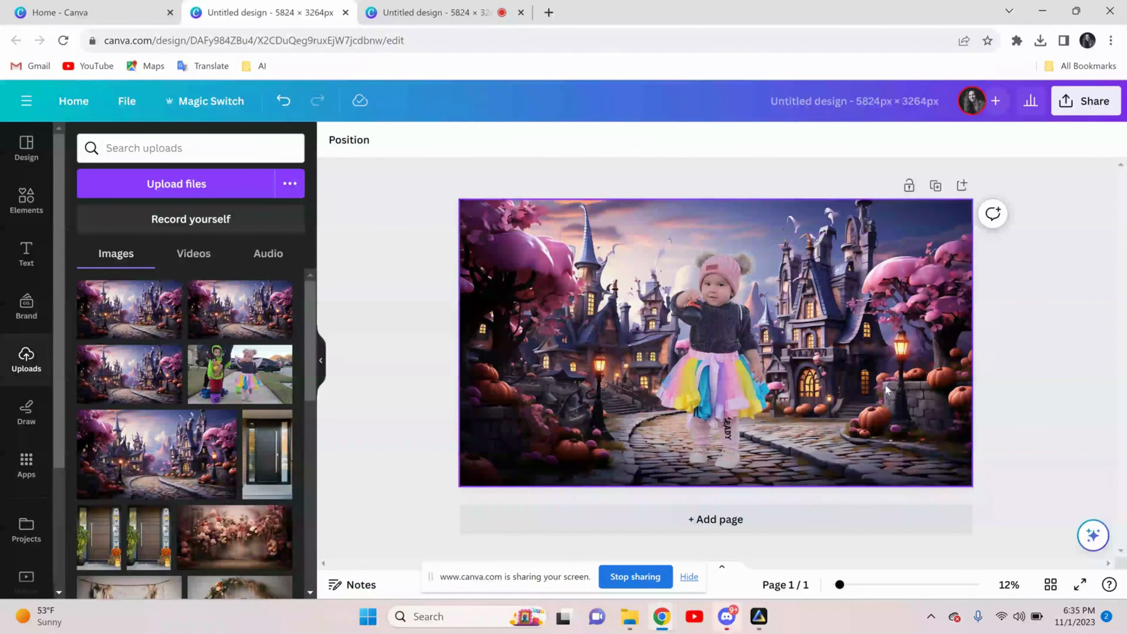
Open the design's download options, check the available file types and keep PNG
click(1071, 102)
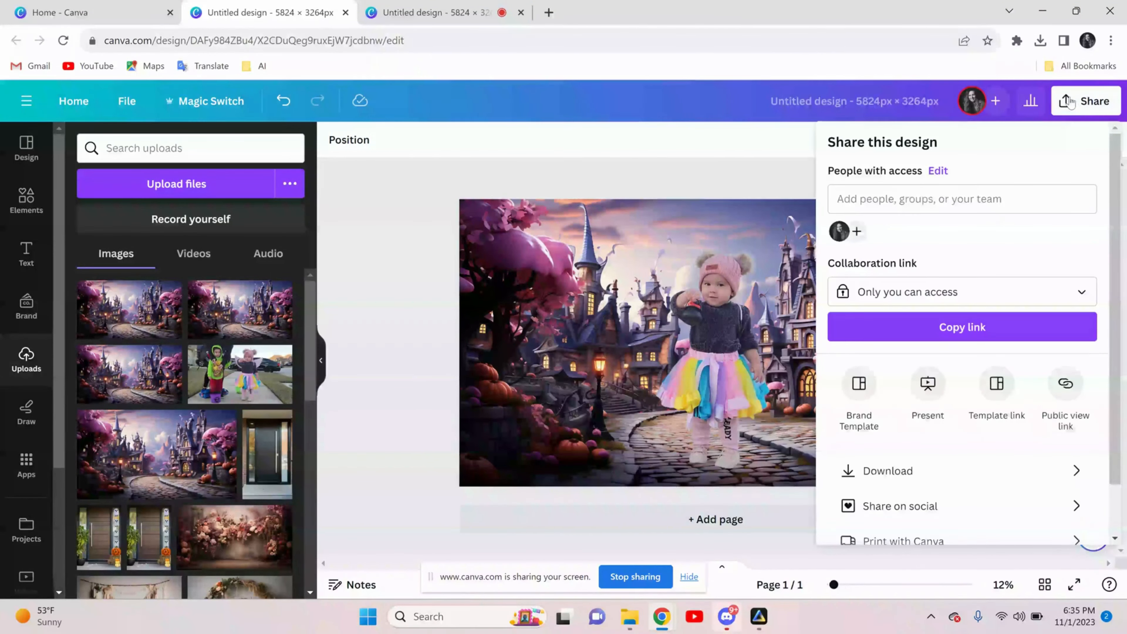
click(874, 473)
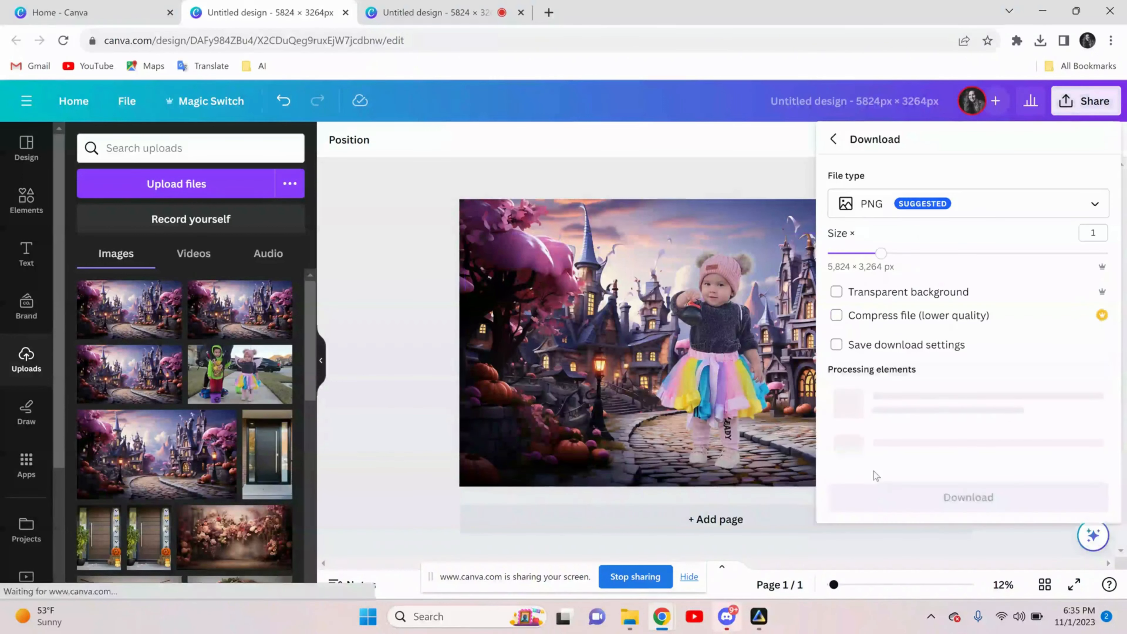
click(1013, 210)
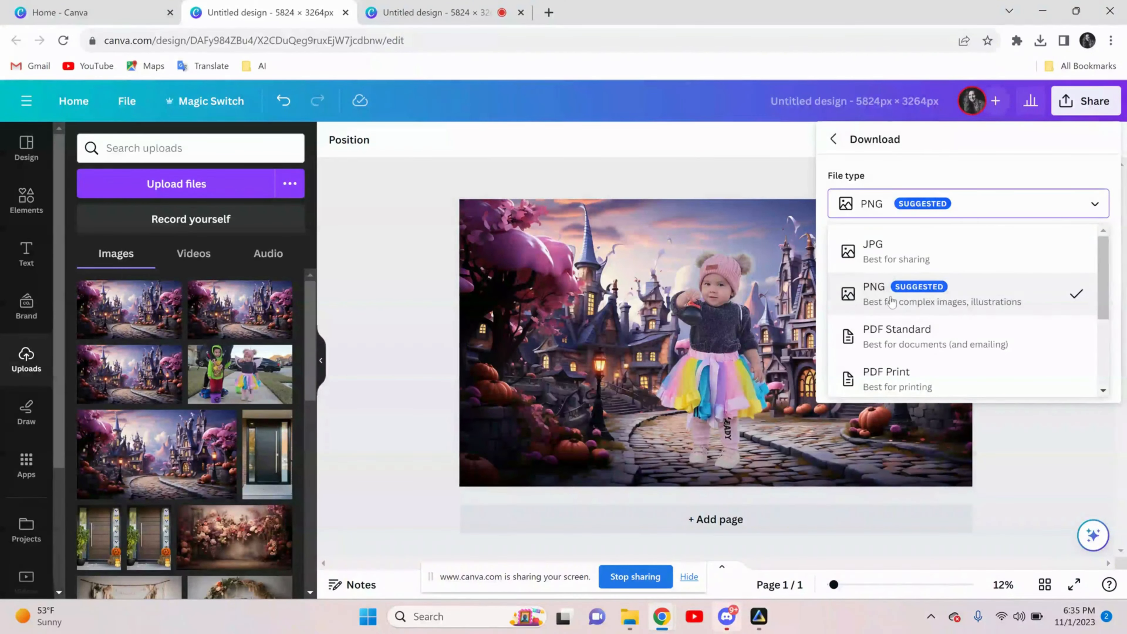
click(989, 213)
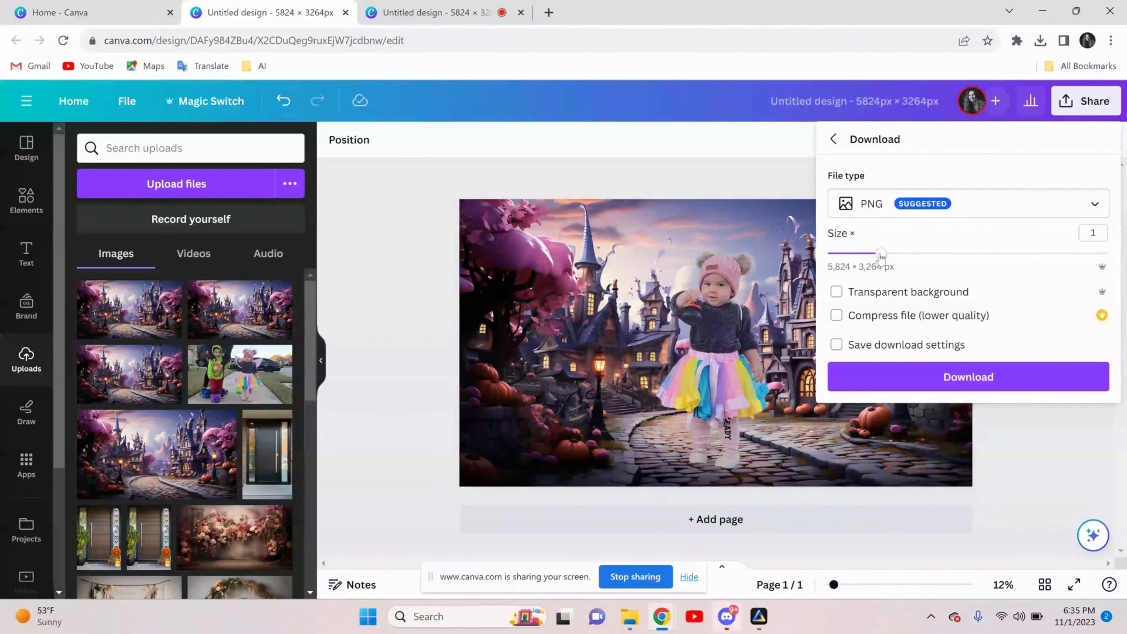
Set the PNG download's size multiplier to 2 and close the download options without downloading
drag(880, 253, 946, 257)
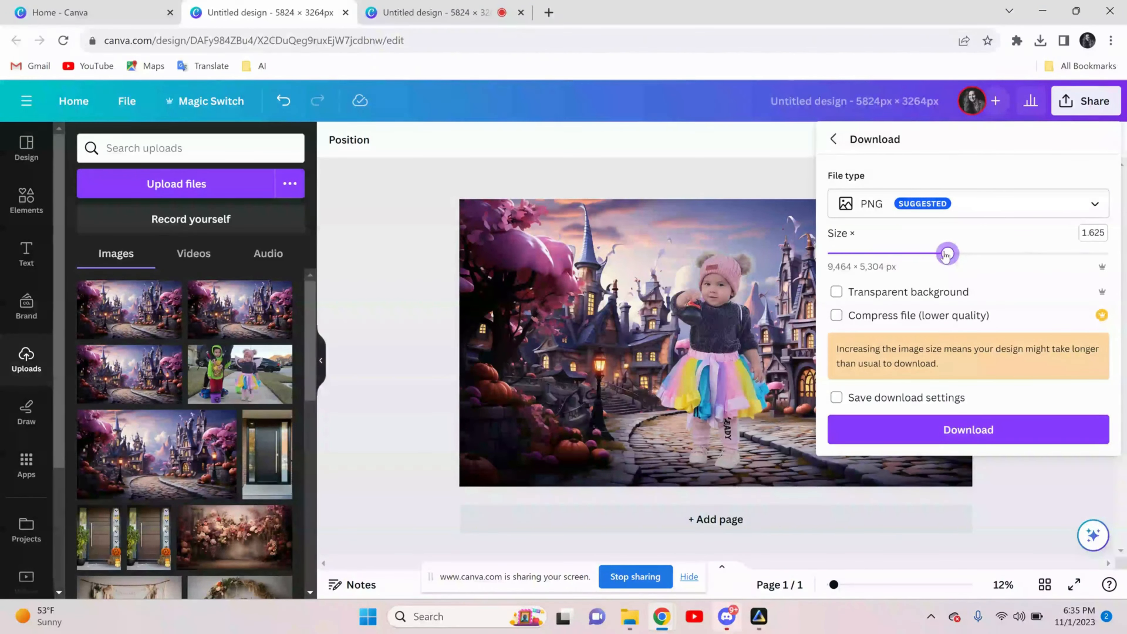
drag(954, 256, 988, 258)
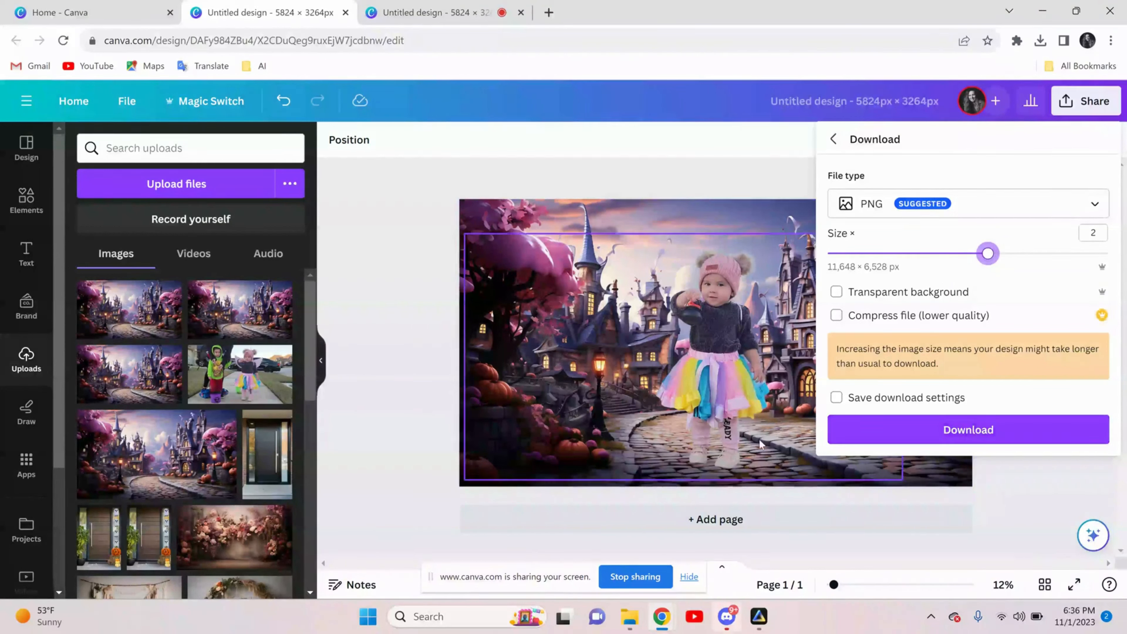
click(384, 239)
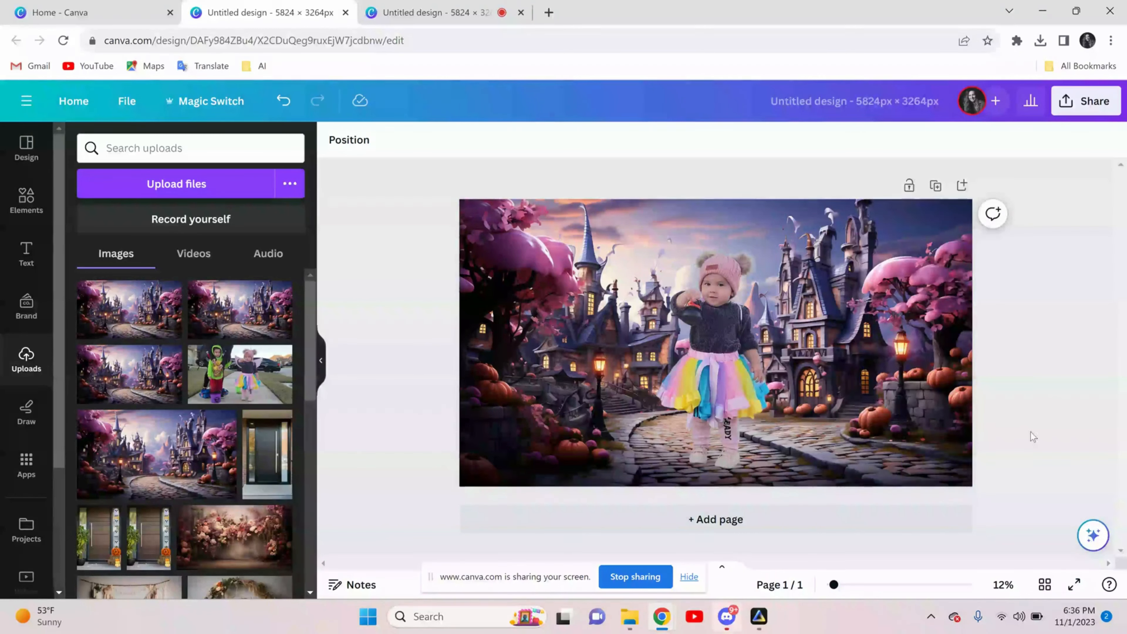